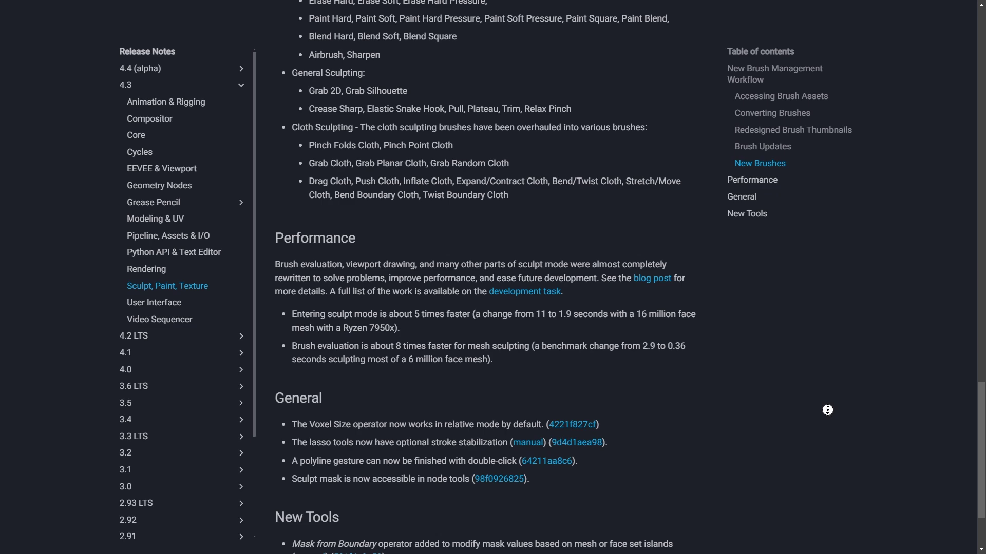
scroll(828, 414, down, 1)
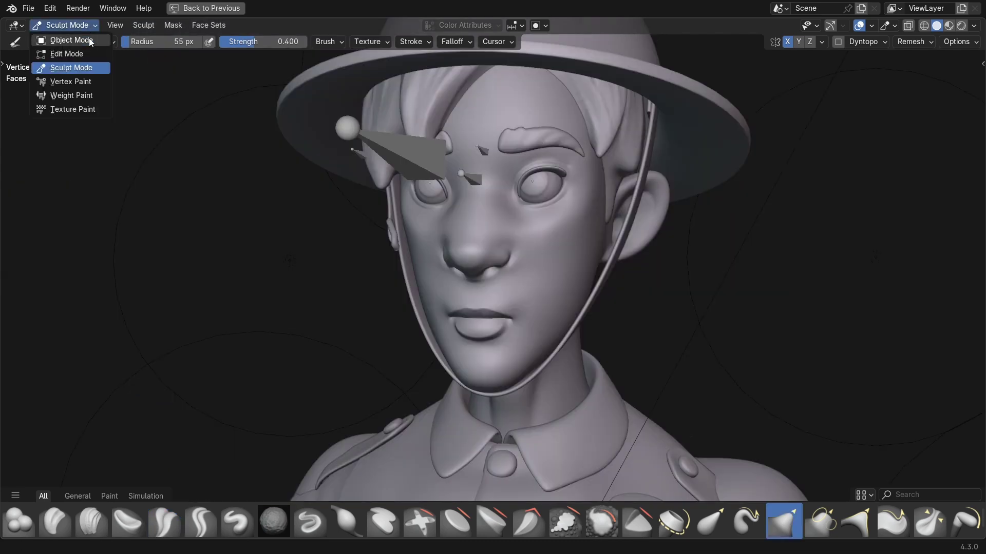
click(67, 51)
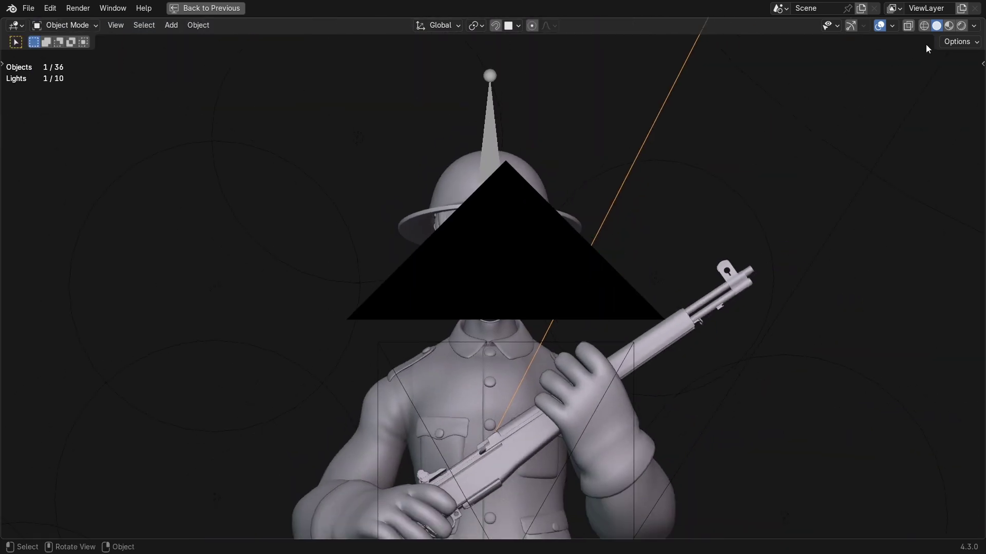
Switch the soldier scene to rendered viewport shading and view the figure from different angles
click(961, 26)
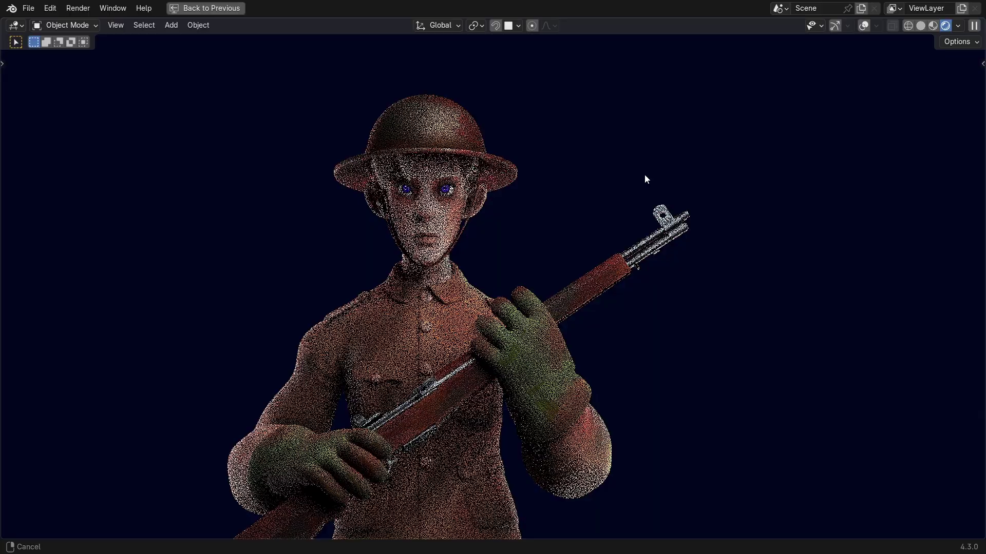
shift+middle_drag(645, 190, 669, 246)
ctrl+middle_drag(670, 246, 691, 216)
shift+middle_drag(598, 224, 709, 291)
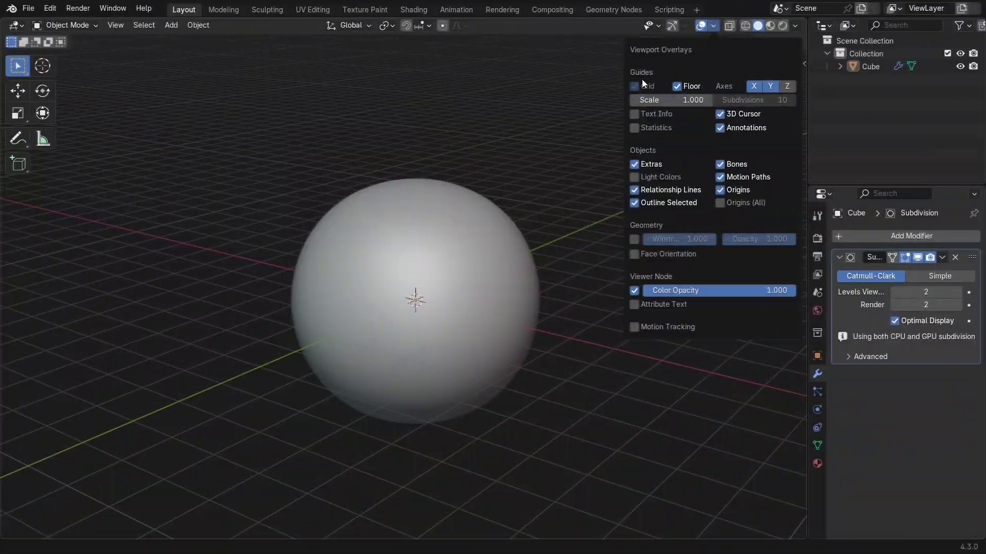
Hide the floor grid, the X and Y axes and the 3D cursor in the viewport overlays
click(690, 86)
click(754, 87)
click(765, 86)
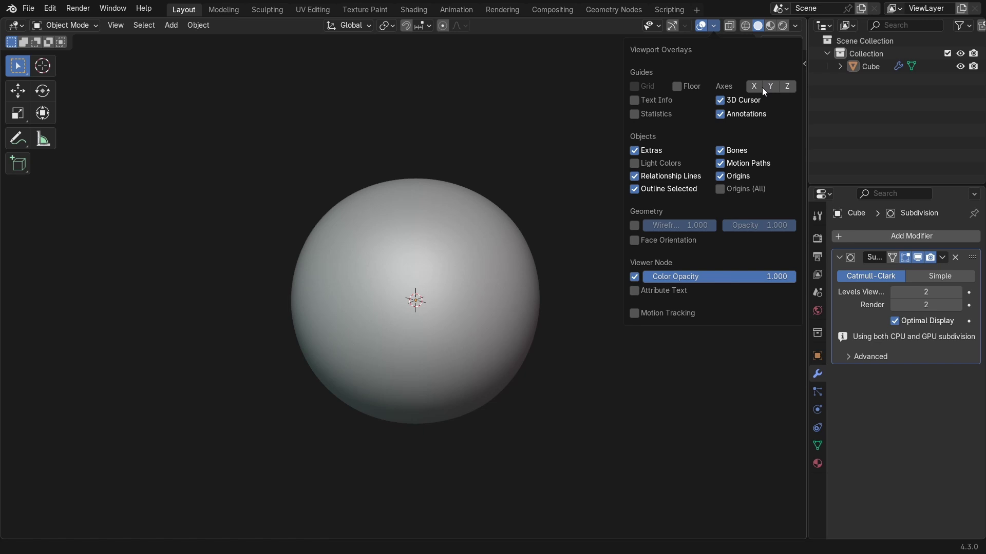
click(729, 100)
Select the subdivided cube, put it into Sculpt Mode and maximize the viewport
click(523, 246)
key(ctrl+Tab)
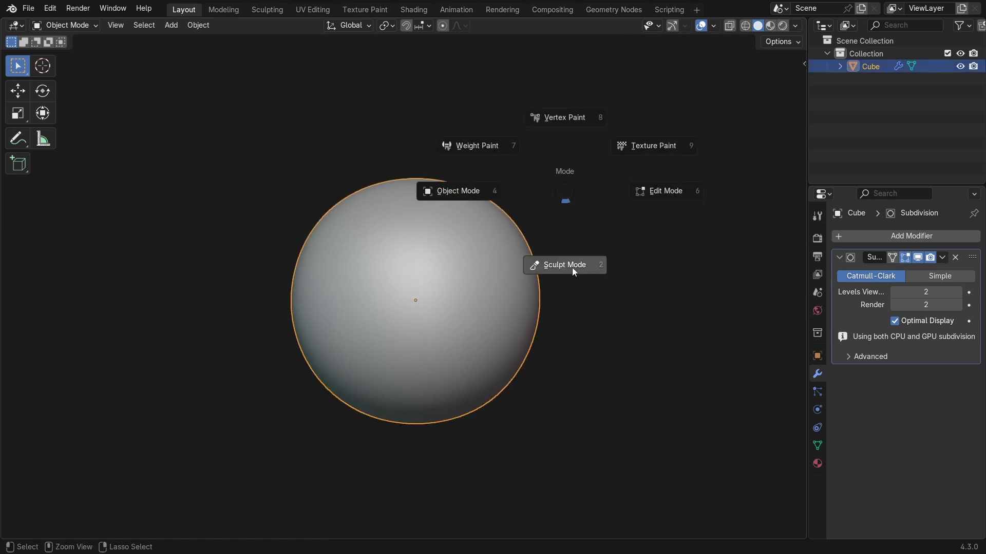
click(572, 270)
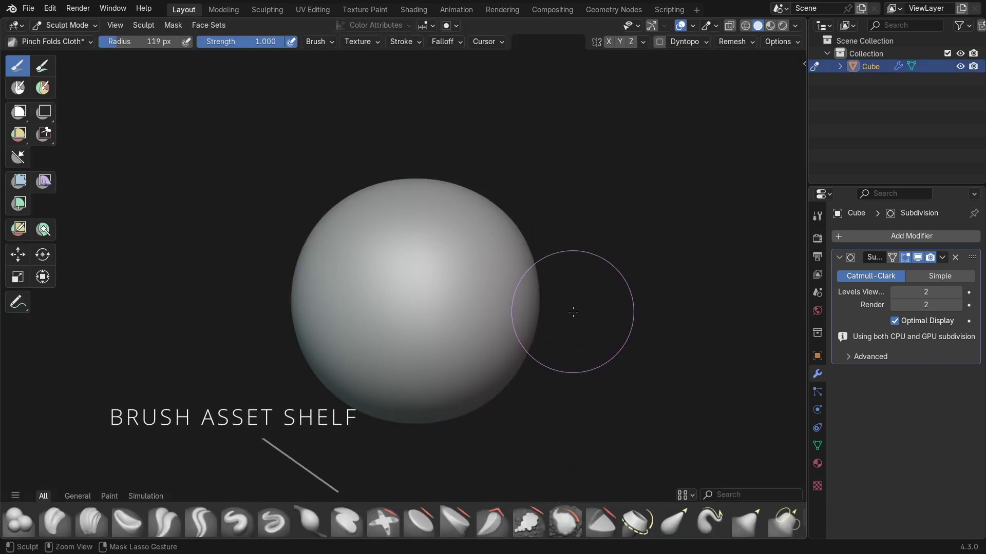
key(ctrl+space)
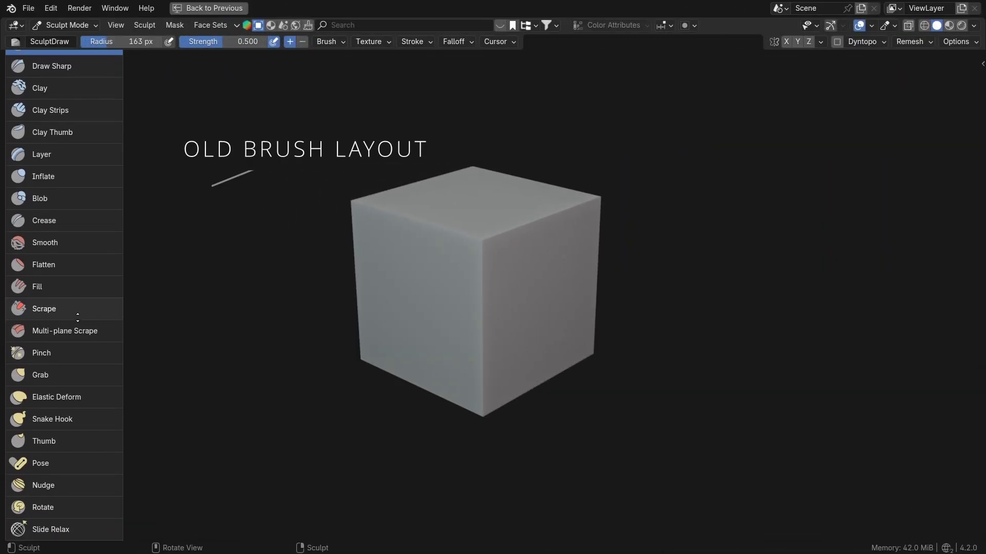
Compare the old sculpt brush list with the new brush asset shelf in sculpting and Grease Pencil drawing
scroll(85, 250, down, 4)
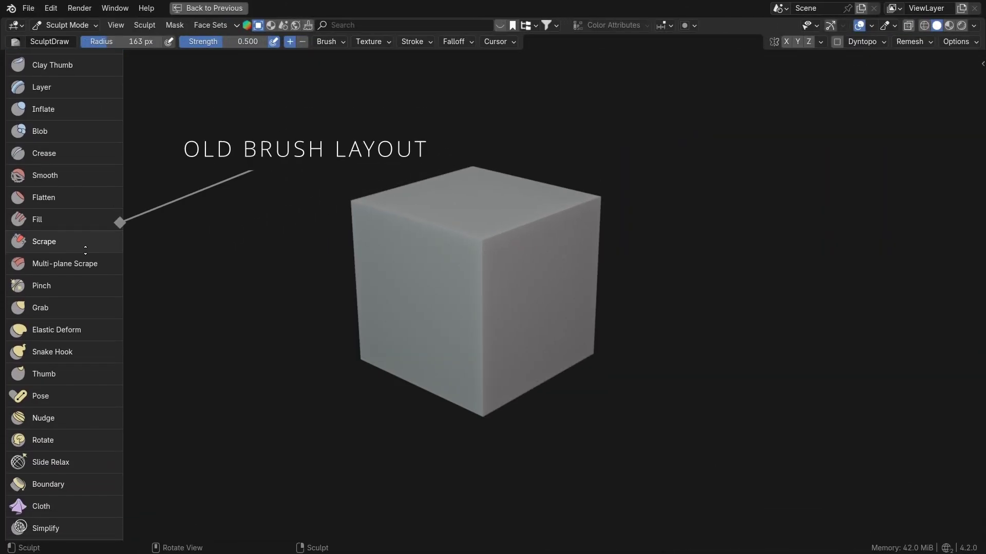
scroll(85, 250, down, 1)
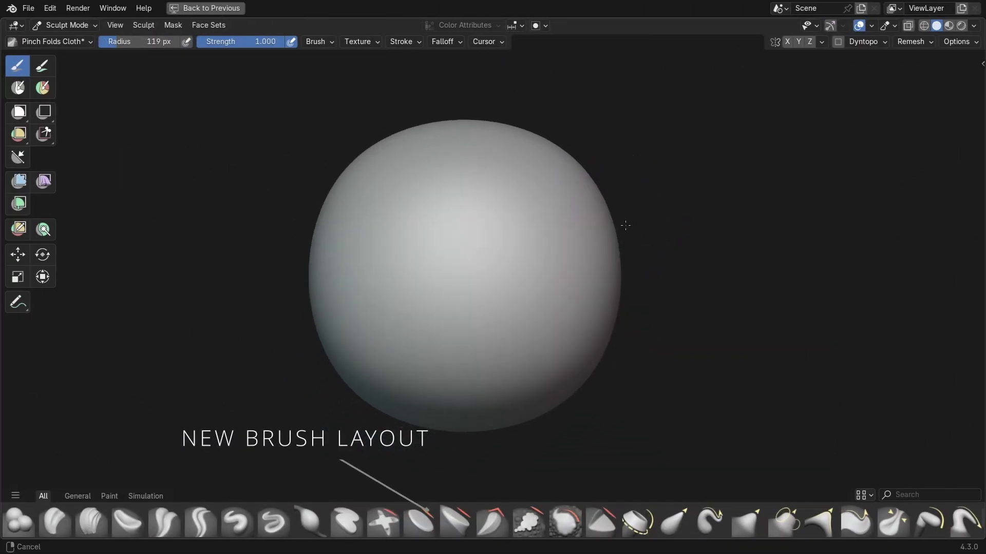
ctrl+middle_drag(625, 226, 617, 354)
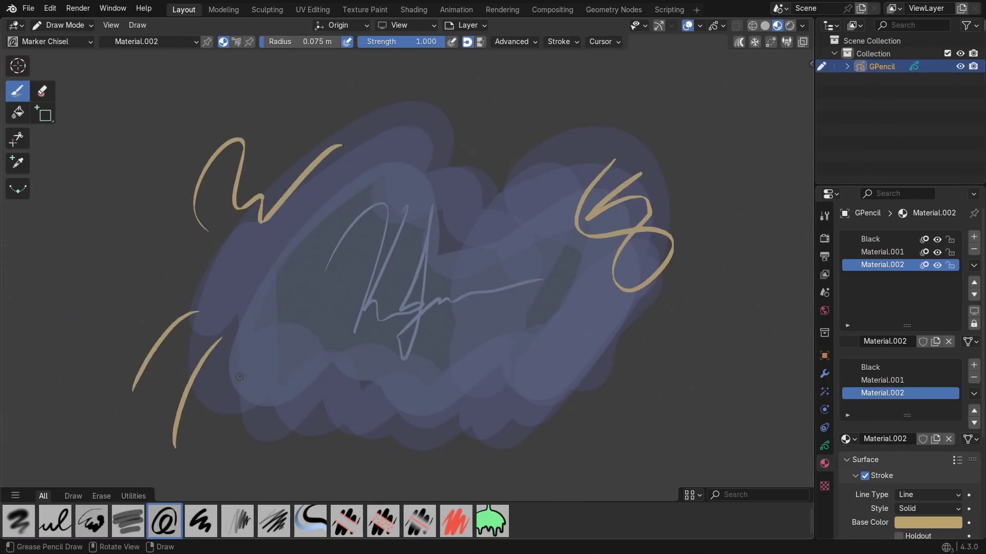
middle_drag(669, 302, 611, 357)
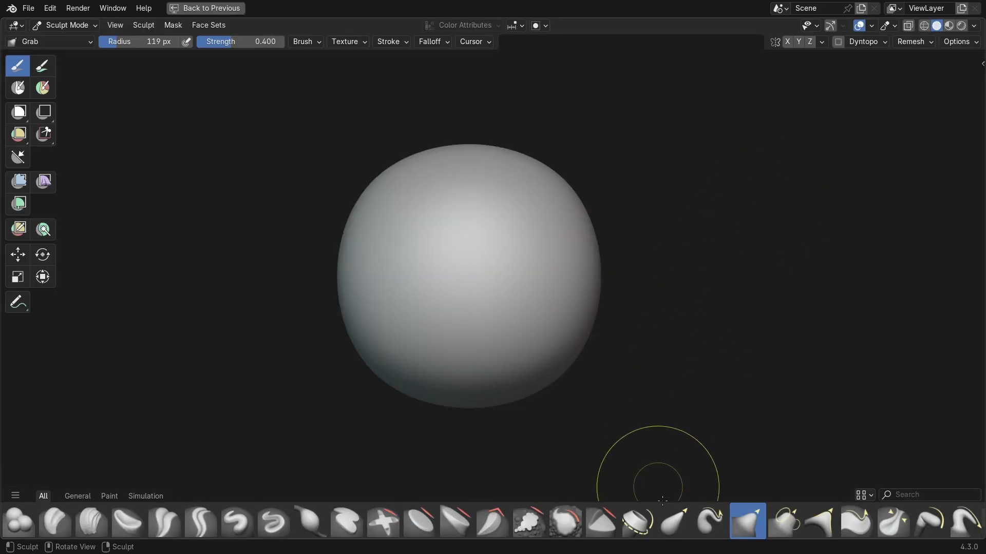
Collapse the brush asset shelf completely and restore it
mouse_move(667, 474)
mouse_down()
mouse_move(689, 284)
mouse_move(679, 472)
mouse_up()
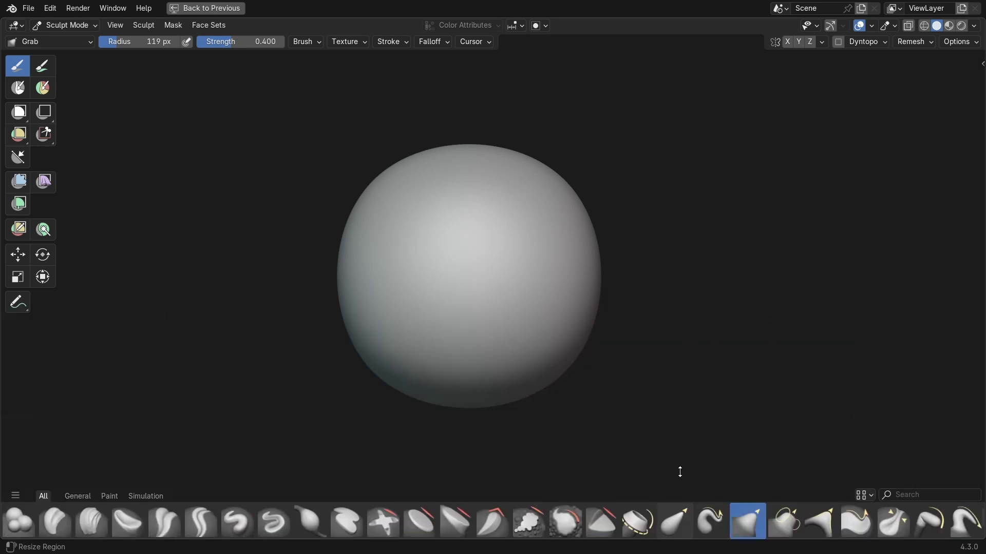
drag(681, 520, 682, 552)
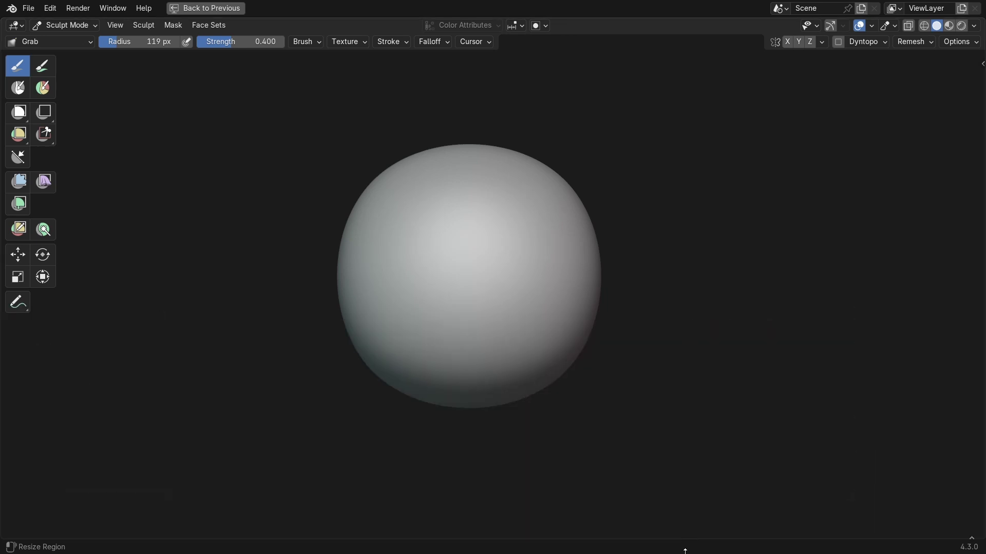
click(971, 537)
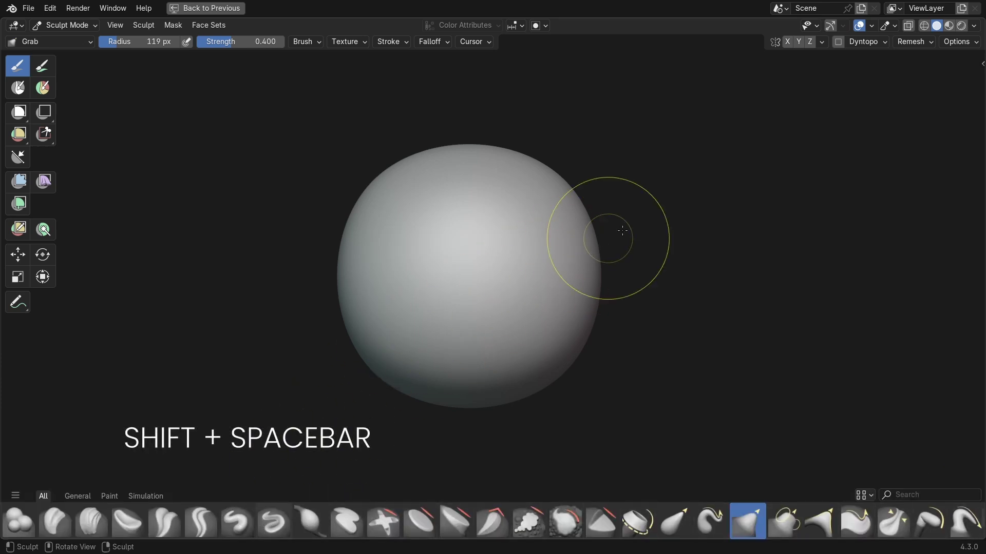
Look through the pop-up brush browser, close it and enlarge the asset shelf to three rows of brushes
key(shift+space)
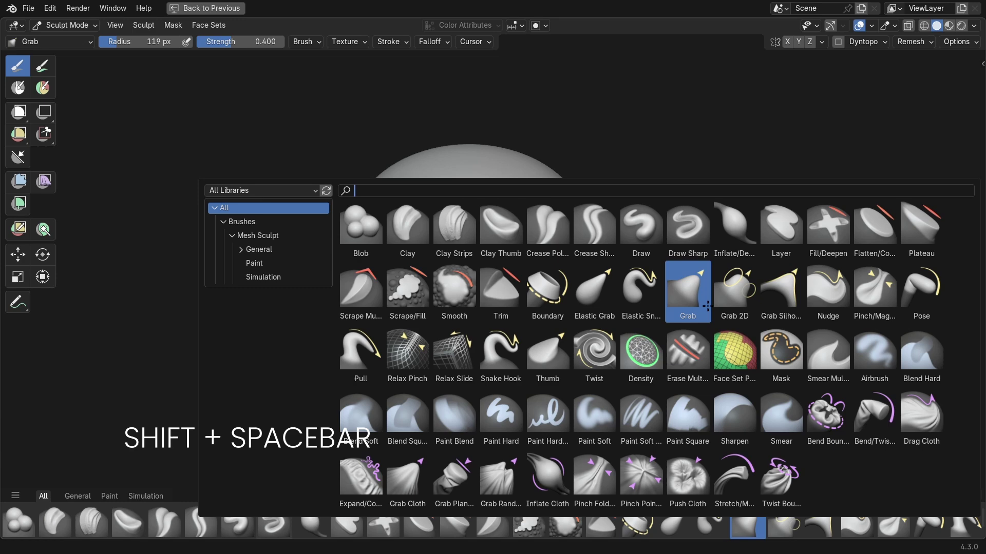
key(shift+space)
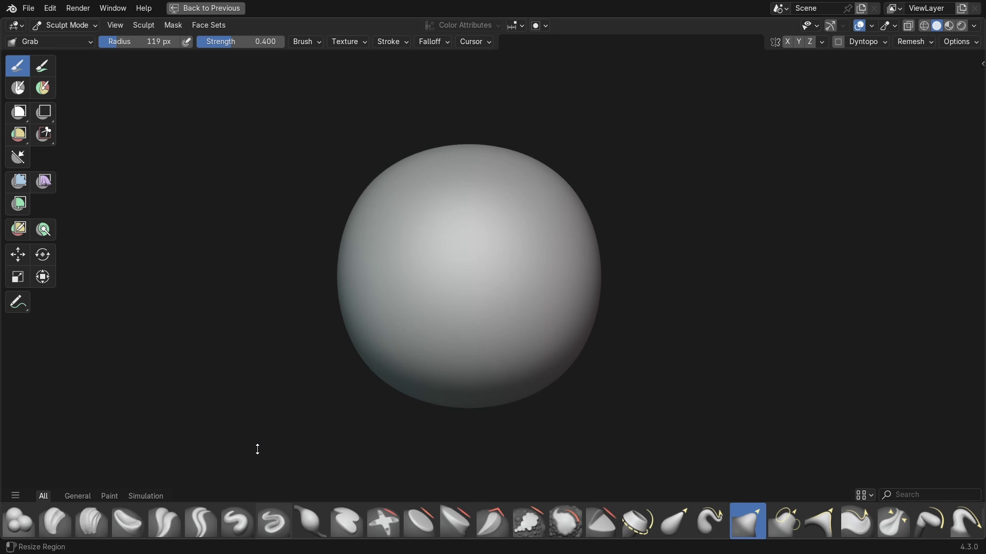
drag(257, 449, 265, 412)
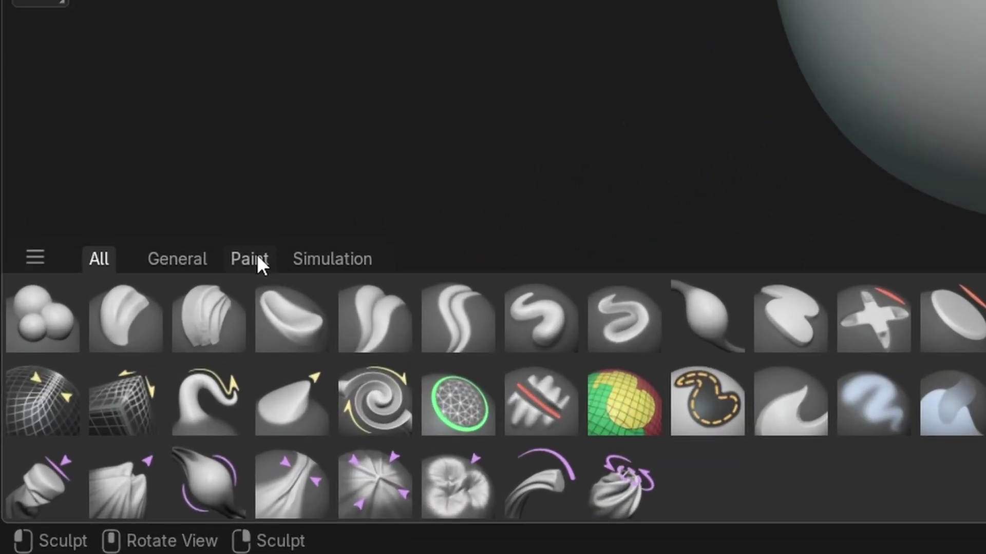
Hide and re-enable the General and Paint catalogs among the brush shelf's tabs
click(36, 256)
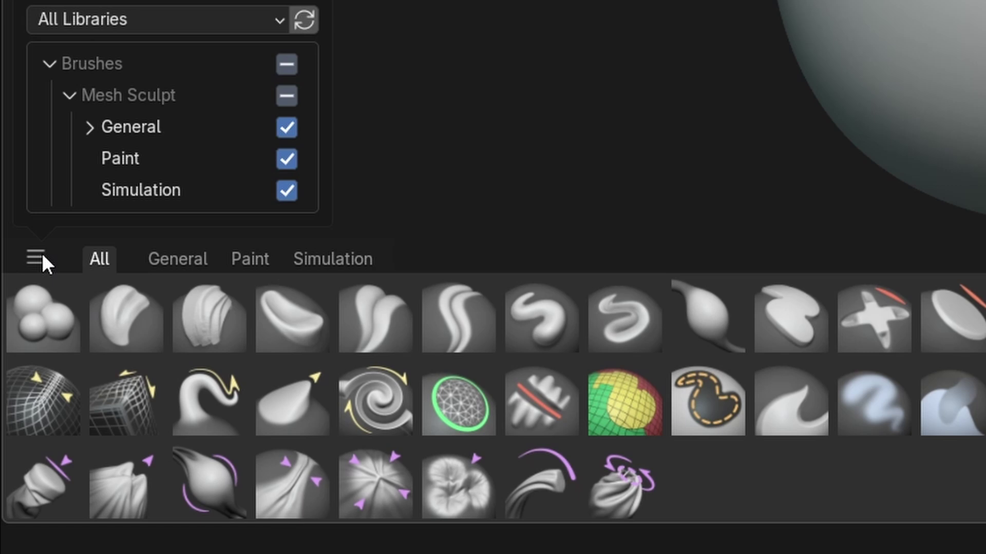
click(288, 131)
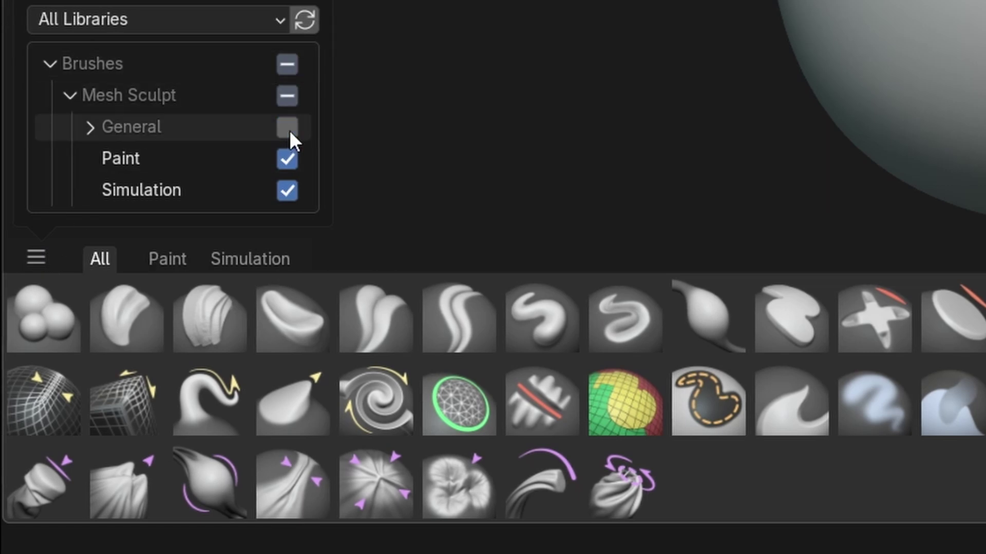
click(289, 130)
click(290, 159)
click(290, 159)
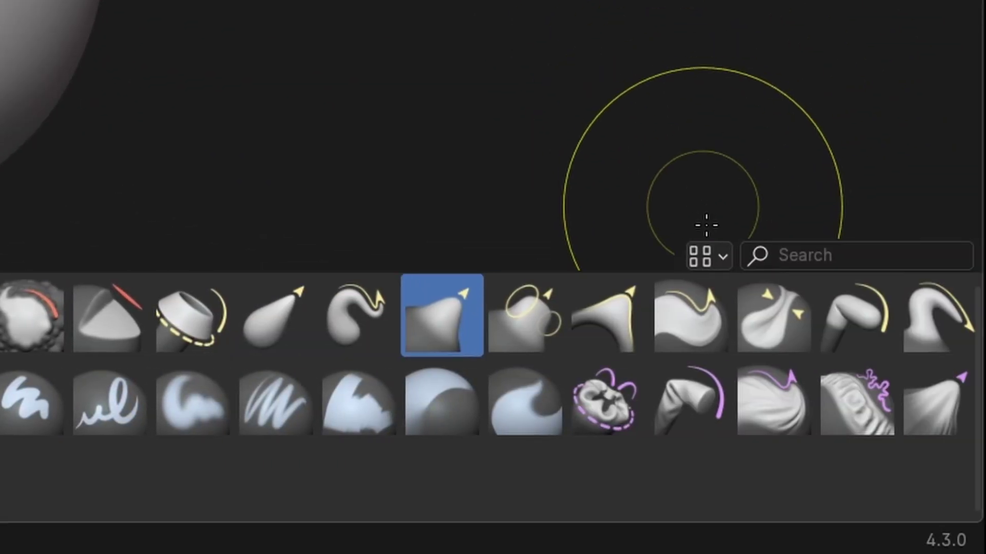
Try the shelf's display options by toggling brush names on and off and varying the thumbnail size
click(713, 251)
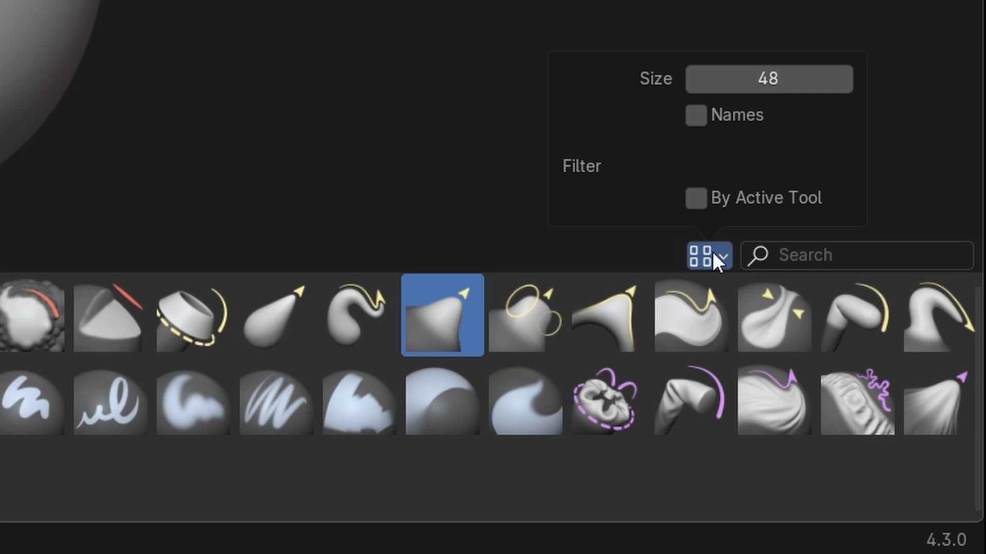
click(699, 115)
click(700, 113)
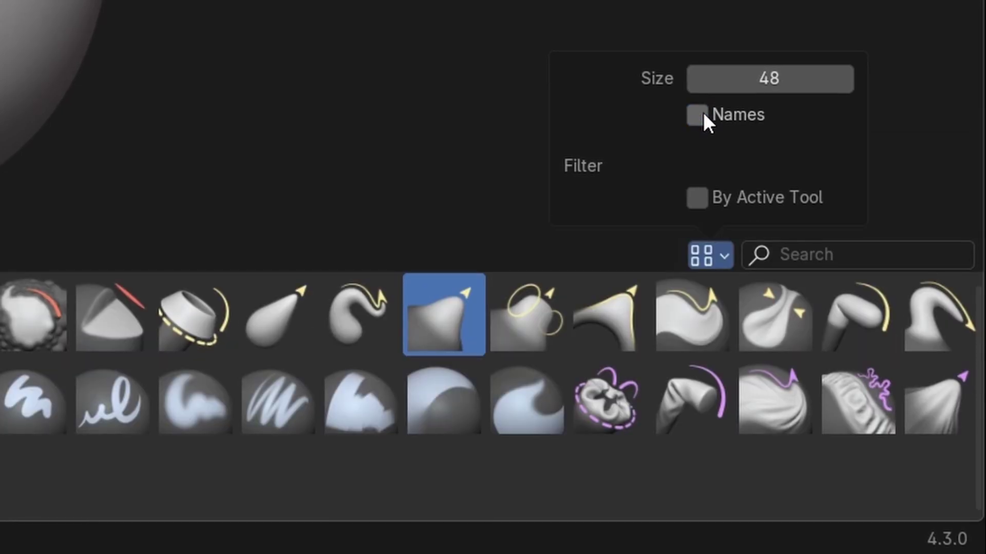
click(701, 113)
click(701, 113)
mouse_move(775, 78)
mouse_down()
mouse_move(720, 92)
mouse_move(782, 81)
mouse_up()
mouse_move(798, 115)
mouse_down()
mouse_move(826, 115)
mouse_move(763, 121)
mouse_move(754, 134)
mouse_up()
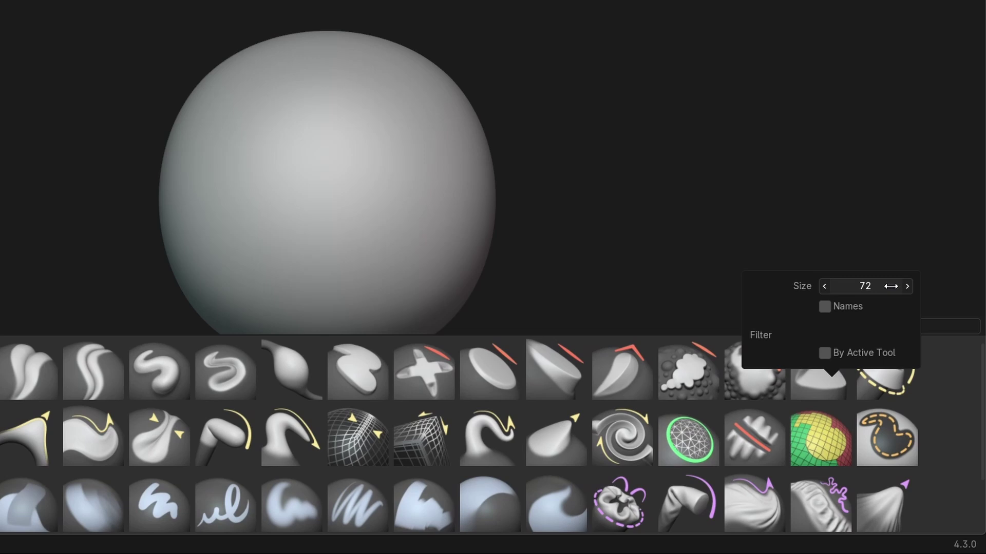
mouse_move(875, 354)
mouse_down()
mouse_move(898, 352)
mouse_move(885, 351)
mouse_up()
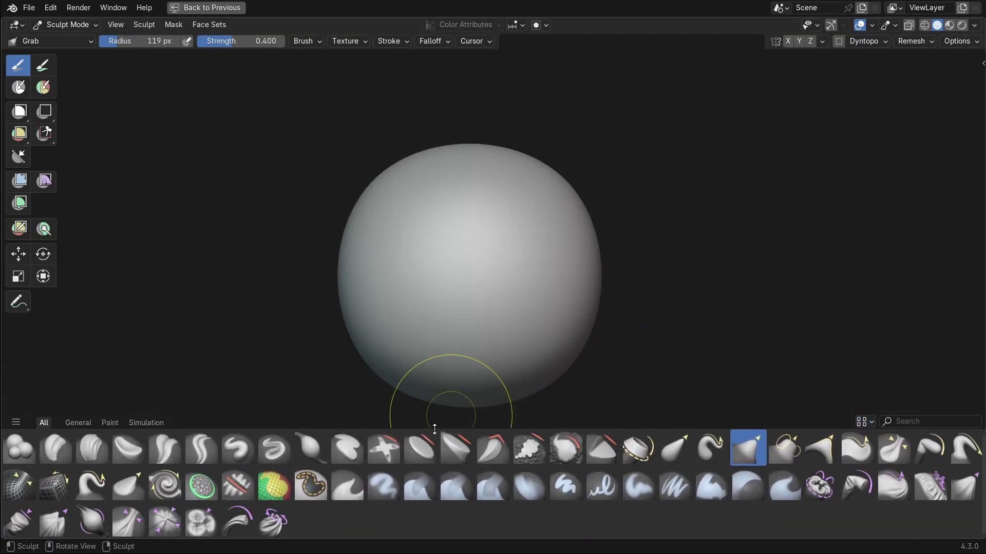
Show only Simulation brushes in a one-row shelf and activate Grab Cloth with a radius of about 158 px
click(148, 422)
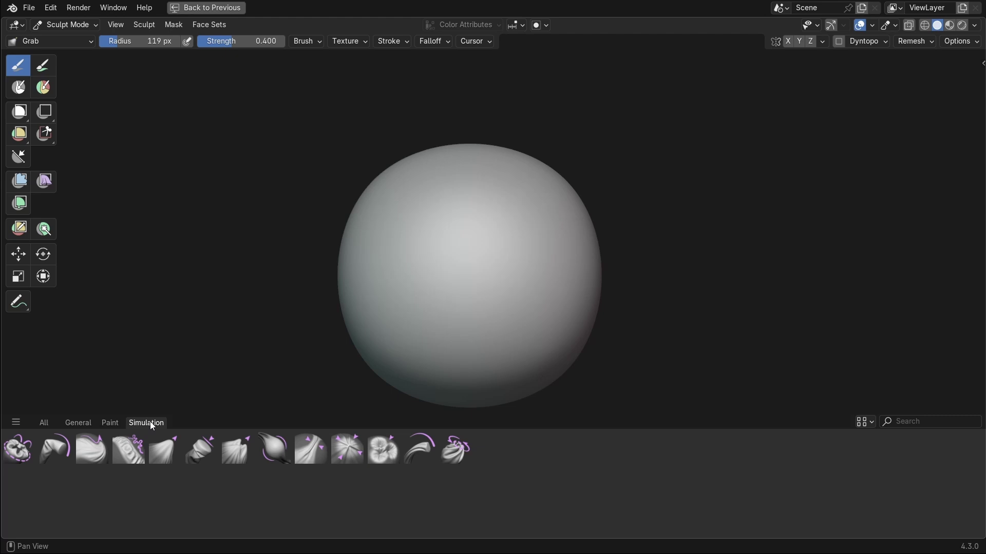
drag(642, 429, 640, 449)
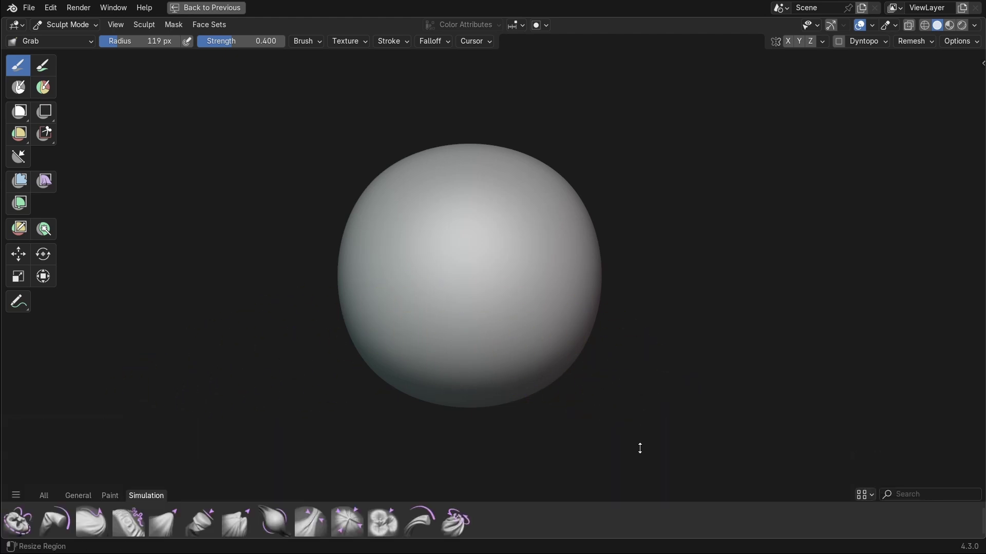
click(173, 520)
key(f)
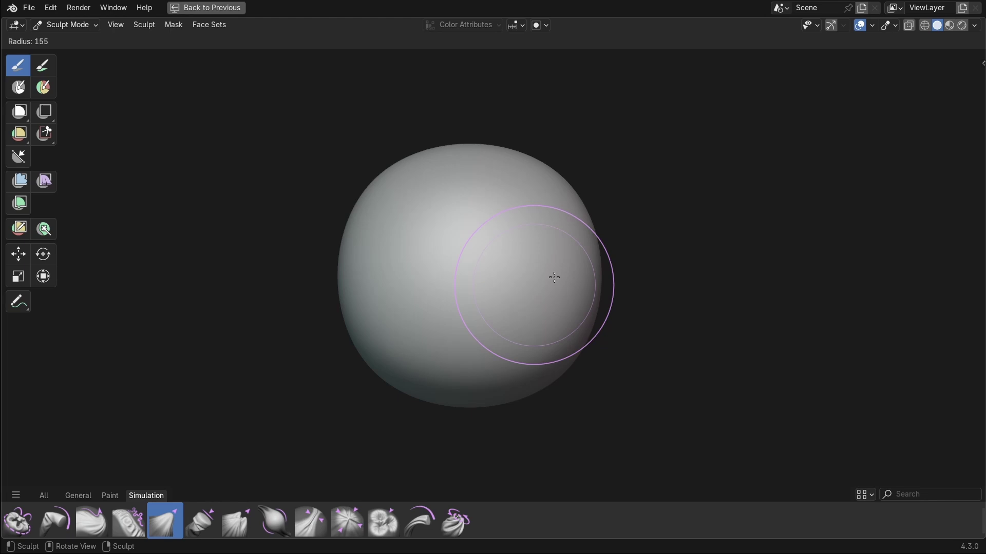
click(554, 277)
Deform the sphere's surface with Grab Cloth strokes
scroll(544, 288, down, 1)
shift+middle_drag(532, 377, 539, 310)
drag(481, 322, 479, 462)
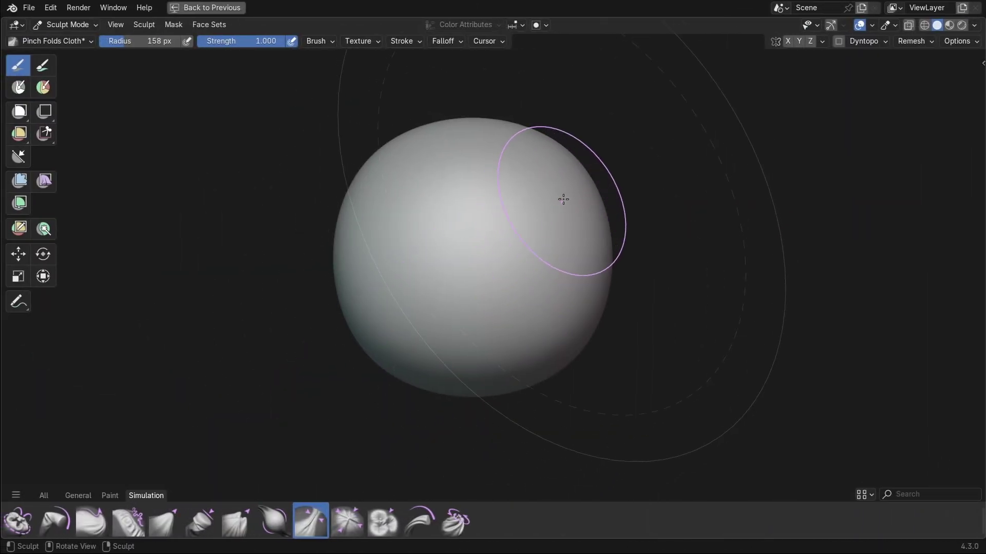
Sculpt diagonal cloth folds across the sphere with the Pinch Folds Cloth brush at a 158 px radius
mouse_move(561, 198)
mouse_down()
mouse_move(549, 268)
mouse_move(485, 324)
mouse_up()
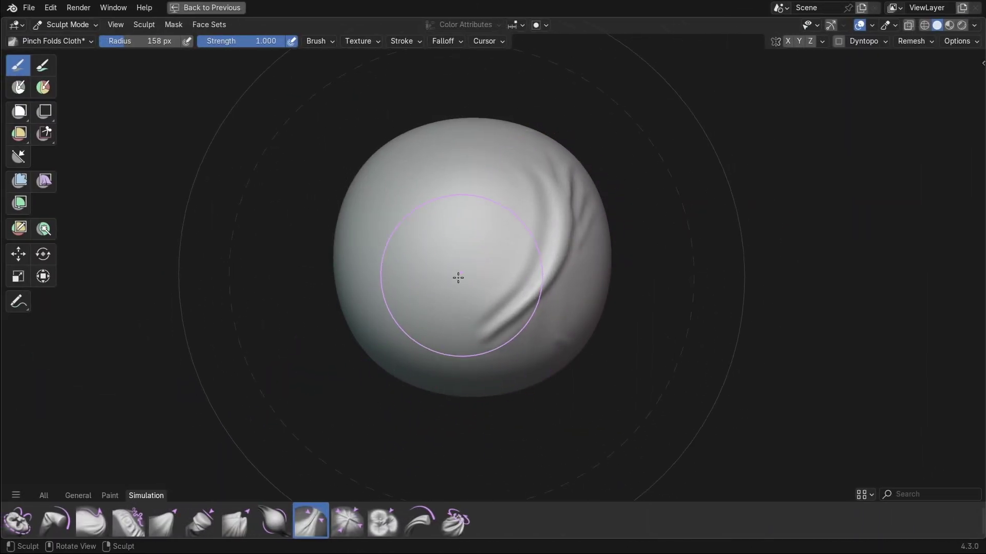
mouse_move(459, 278)
mouse_down()
mouse_move(502, 233)
mouse_move(539, 154)
mouse_up()
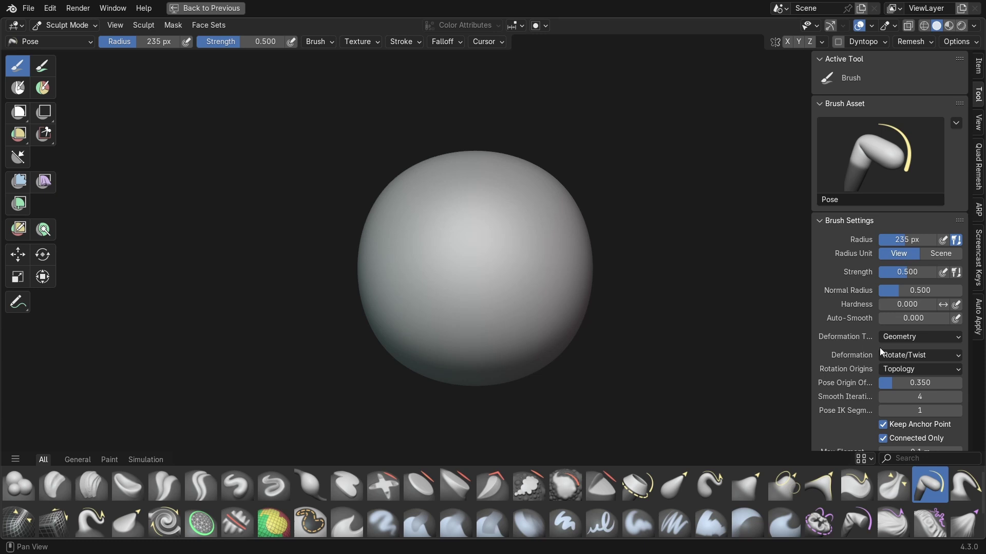
Widen the brush settings sidebar and set the Pose brush's deformation target to Cloth Simulation
scroll(879, 347, down, 2)
drag(811, 322, 776, 329)
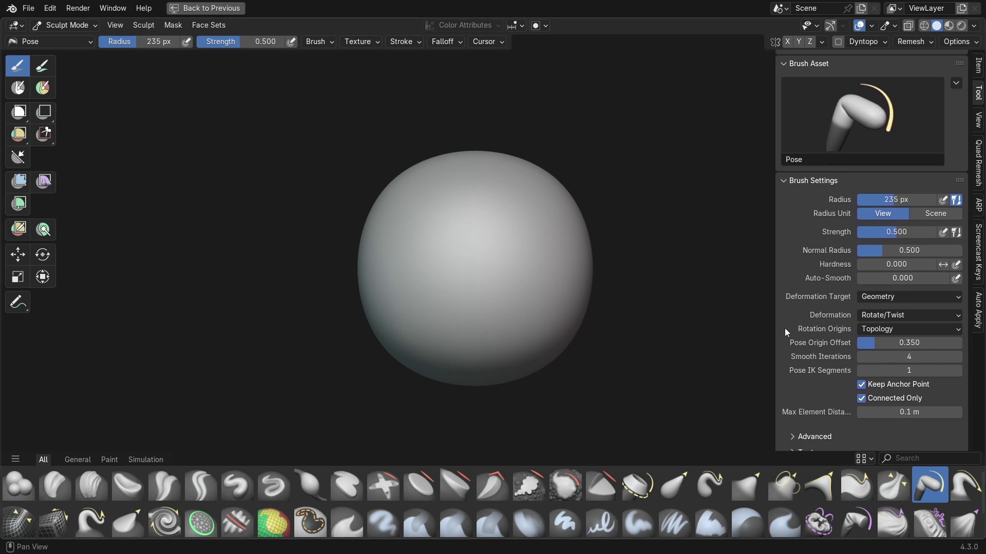
click(913, 297)
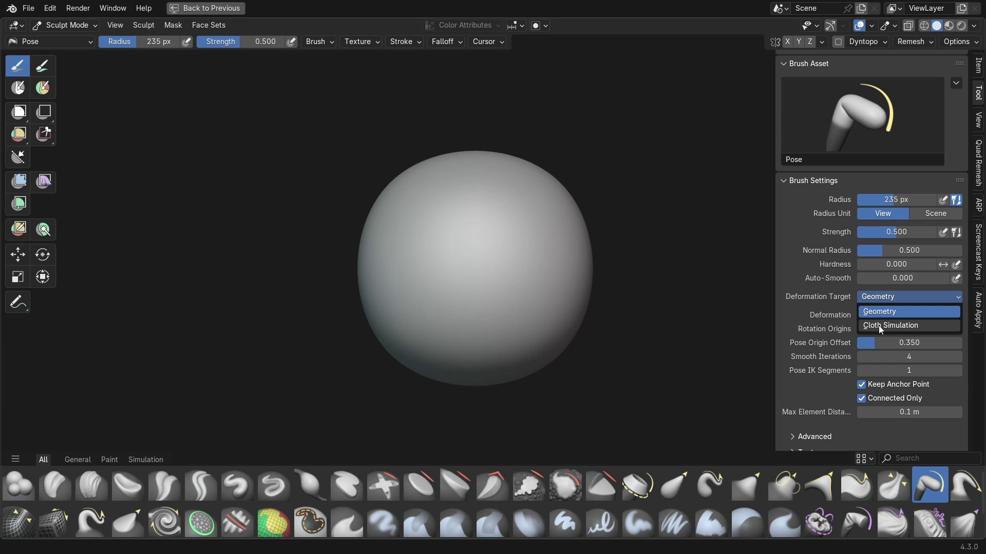
click(903, 329)
Pose the sphere with the cloth-simulating Pose brush, undo the stroke, and try again with a different brush radius
mouse_move(575, 283)
mouse_down()
mouse_move(542, 241)
mouse_move(534, 307)
mouse_move(528, 204)
mouse_move(540, 242)
mouse_up()
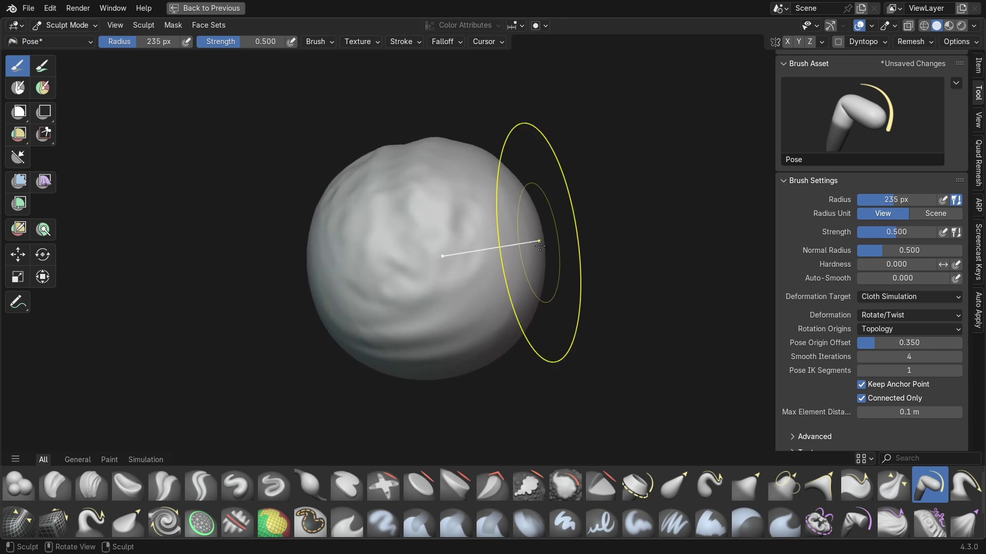
key(ctrl+z)
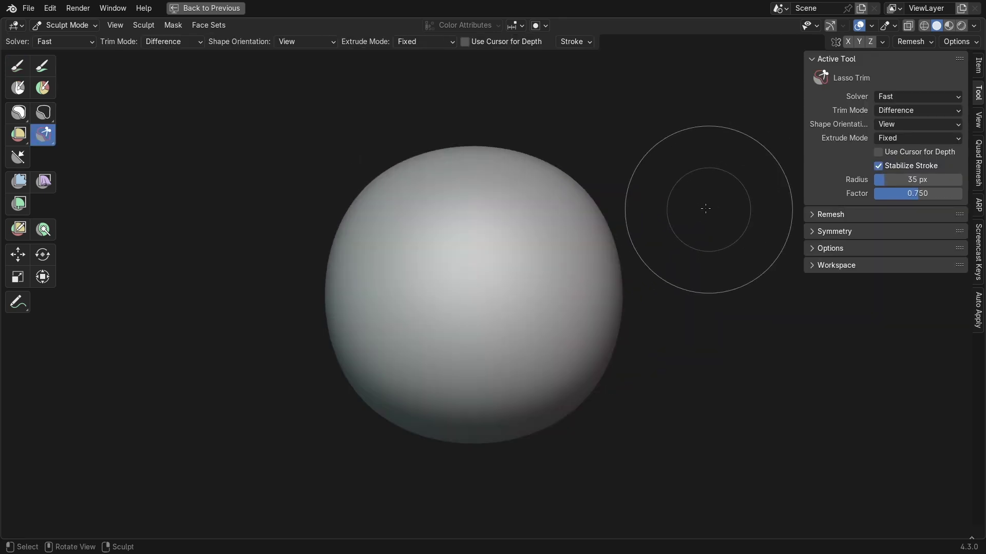
key(f)
click(776, 206)
mouse_move(582, 128)
mouse_down()
mouse_move(561, 117)
mouse_move(470, 223)
mouse_move(526, 270)
mouse_move(550, 335)
mouse_move(680, 324)
mouse_move(681, 343)
mouse_up()
Cut parts off the sphere with stabilized Lasso Trim strokes
mouse_move(562, 469)
mouse_down()
mouse_move(535, 471)
mouse_move(536, 382)
mouse_move(651, 427)
mouse_up()
mouse_move(653, 429)
middle_down()
mouse_move(572, 424)
mouse_move(583, 418)
mouse_move(618, 444)
middle_up()
mouse_move(619, 444)
mouse_down()
mouse_move(595, 464)
mouse_move(619, 307)
mouse_move(689, 409)
mouse_up()
mouse_move(689, 409)
middle_down()
mouse_move(541, 407)
mouse_move(580, 319)
middle_up()
mouse_move(581, 319)
mouse_down()
mouse_move(572, 127)
mouse_move(726, 242)
mouse_up()
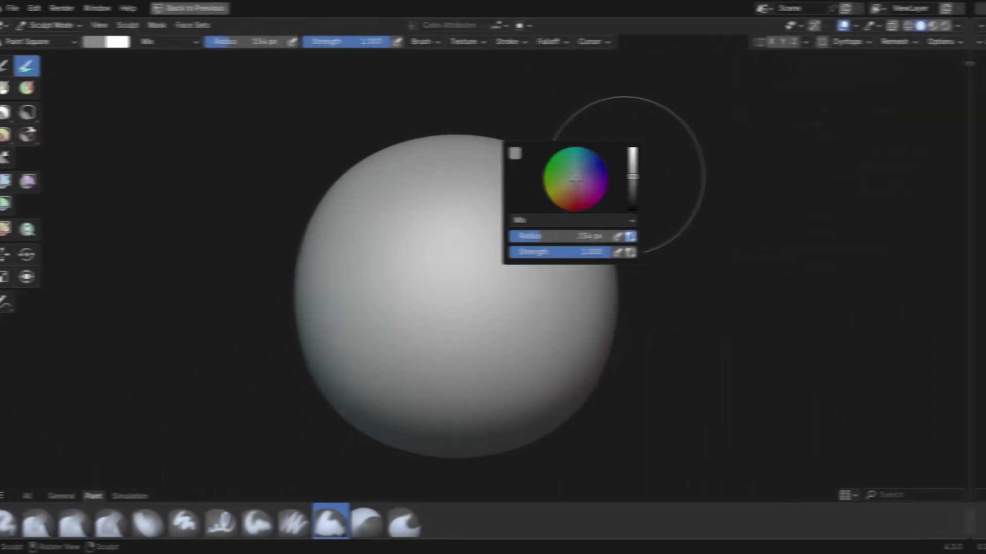
Pick a muted red and paint broad strokes over the sphere with the Paint Square brush at a 154 px radius, adjusting the colour between strokes
click(576, 184)
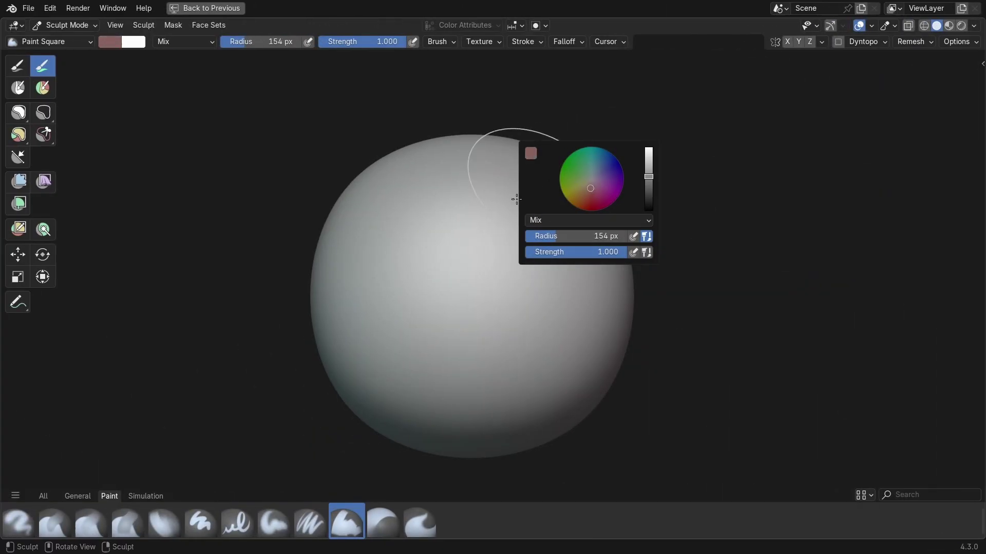
mouse_move(482, 303)
mouse_down()
mouse_move(495, 313)
mouse_move(513, 390)
mouse_move(590, 246)
mouse_move(552, 313)
mouse_move(616, 253)
mouse_up()
right_click(644, 228)
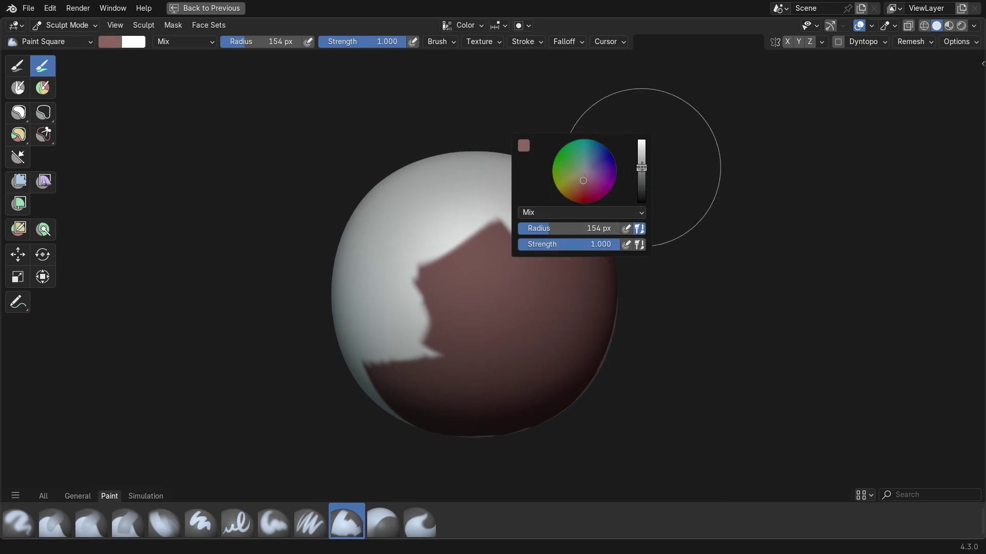
mouse_move(449, 318)
mouse_down()
mouse_move(469, 303)
mouse_move(545, 358)
mouse_move(437, 331)
mouse_move(555, 272)
mouse_up()
right_click(626, 221)
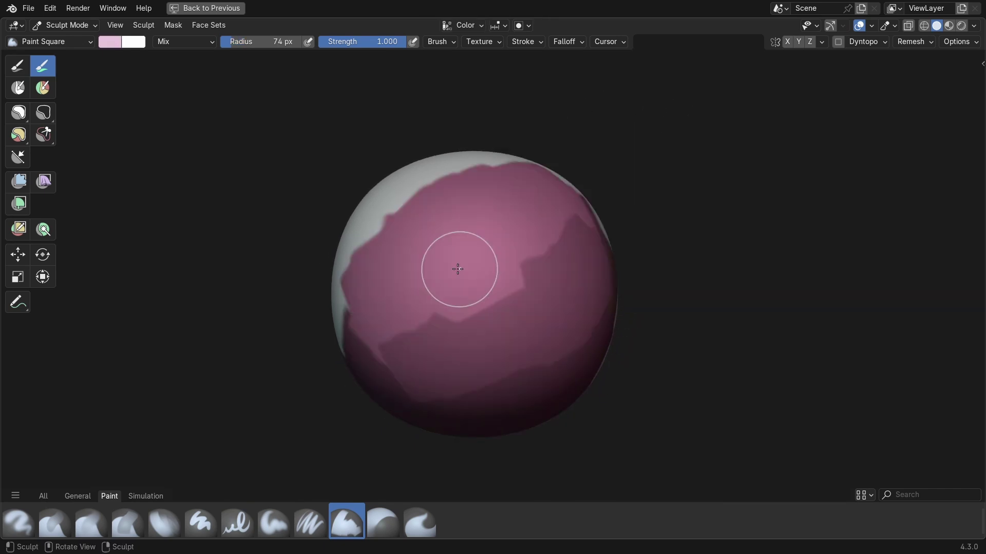
mouse_move(456, 264)
mouse_down()
mouse_move(359, 257)
mouse_move(511, 164)
mouse_up()
mouse_move(332, 316)
mouse_down()
mouse_move(410, 246)
mouse_move(539, 200)
mouse_move(492, 269)
mouse_up()
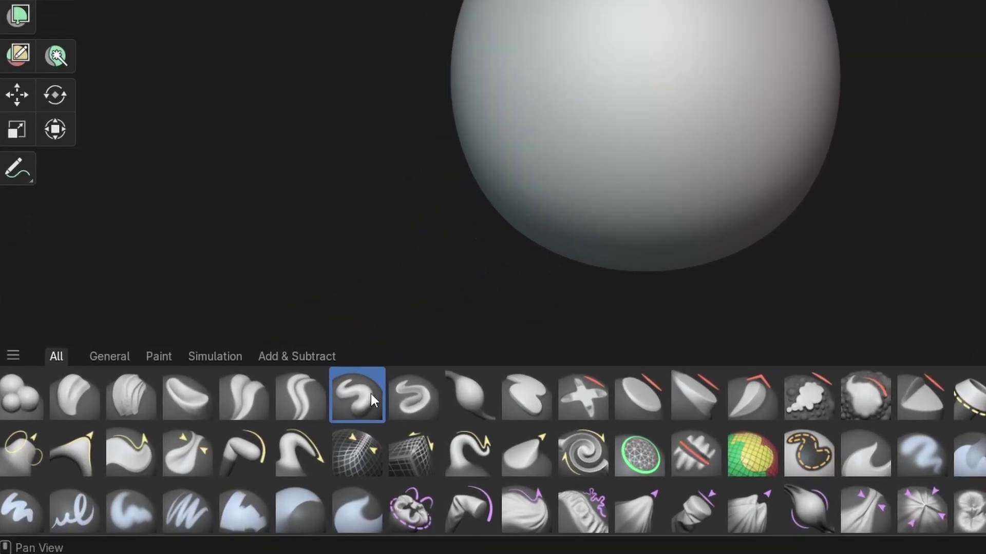
Duplicate the Draw brush as a new asset named Draw (Custom) in the User Library under the Add & Subtract catalog
right_click(262, 437)
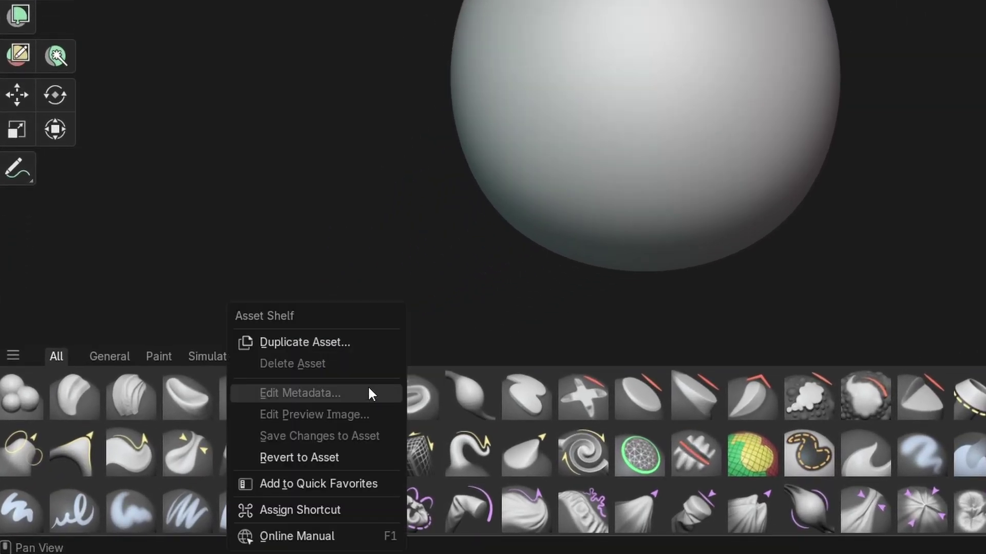
click(341, 343)
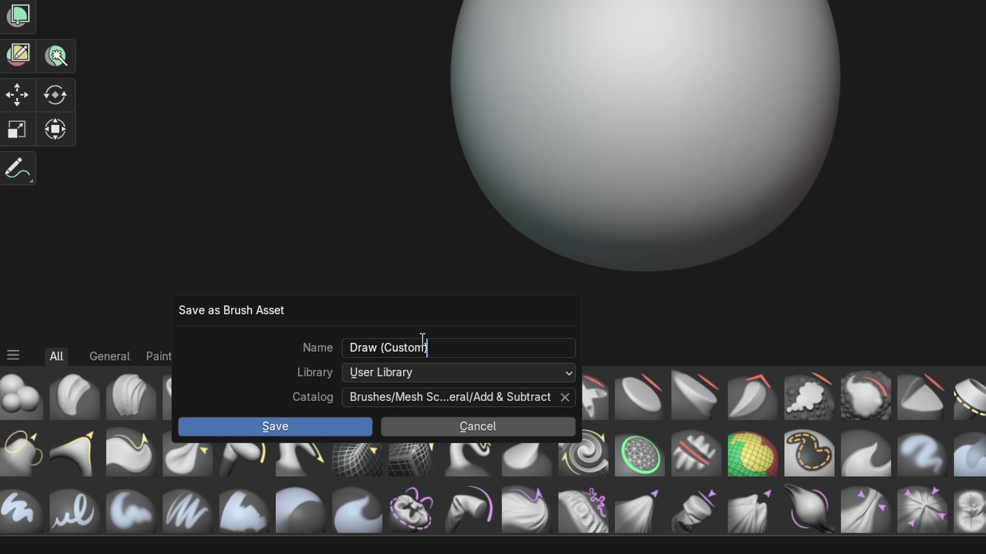
click(292, 426)
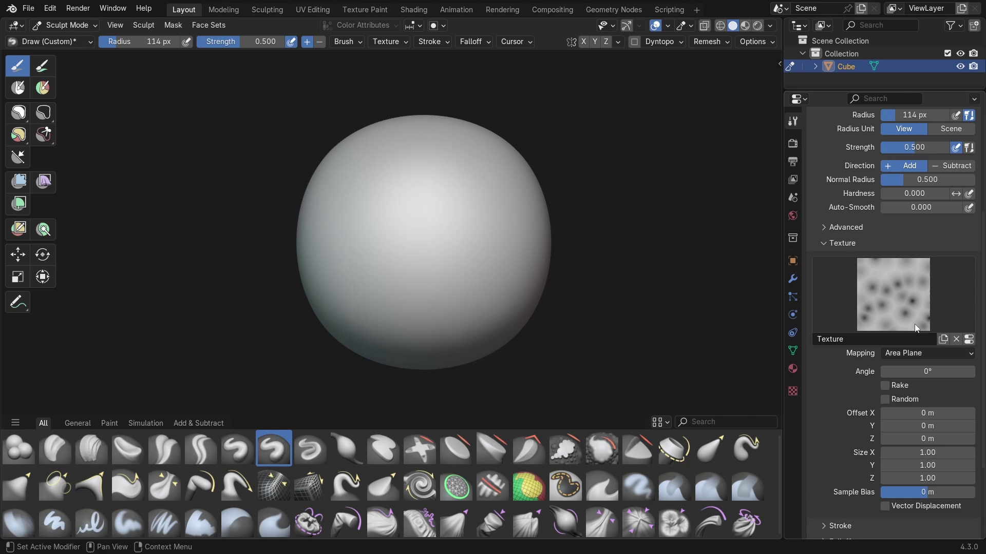
Sculpt cellular texture patterns onto the sphere with the textured Draw (Custom) brush, using the Anchored stroke method
click(905, 335)
mouse_move(501, 234)
mouse_down()
mouse_move(568, 238)
mouse_move(576, 228)
mouse_up()
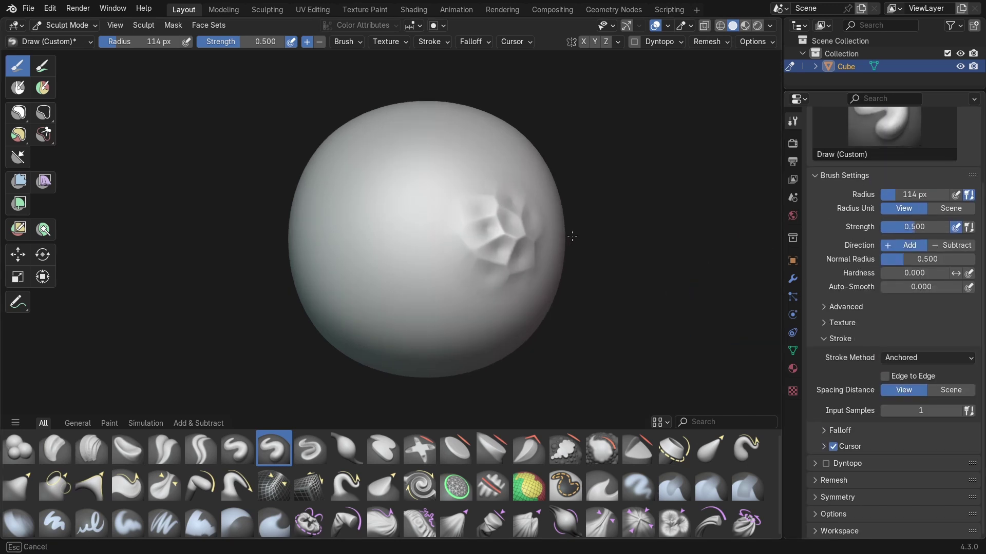
drag(426, 182, 494, 191)
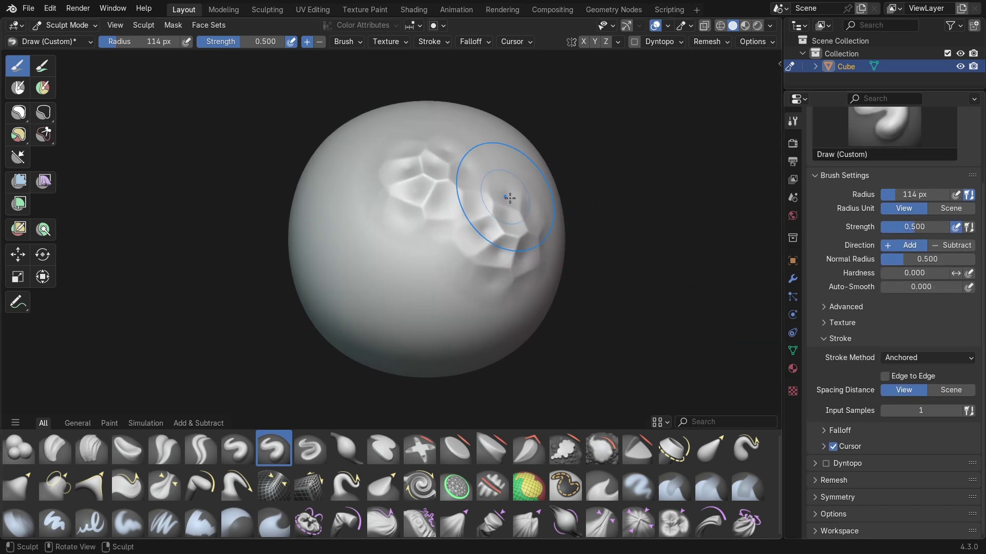
Find custom brush.png in the Downloads folder and load it as the Draw (Custom) brush's preview image
right_click(271, 452)
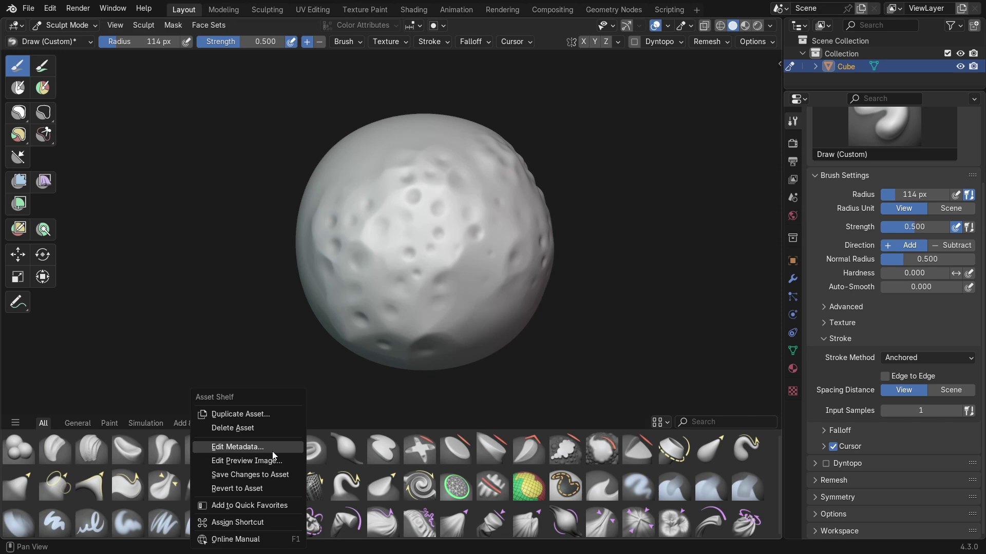
click(275, 460)
click(661, 97)
text(custom)
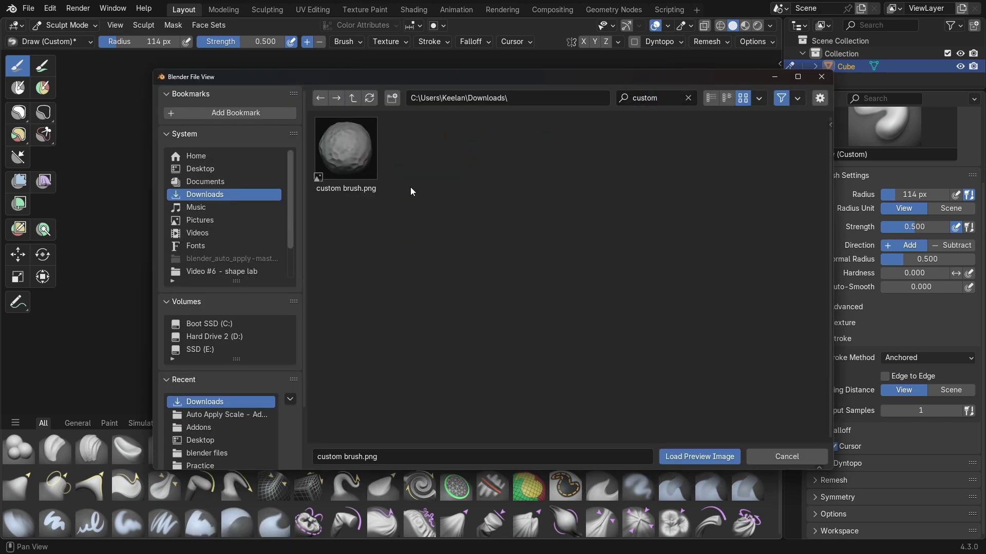
click(676, 458)
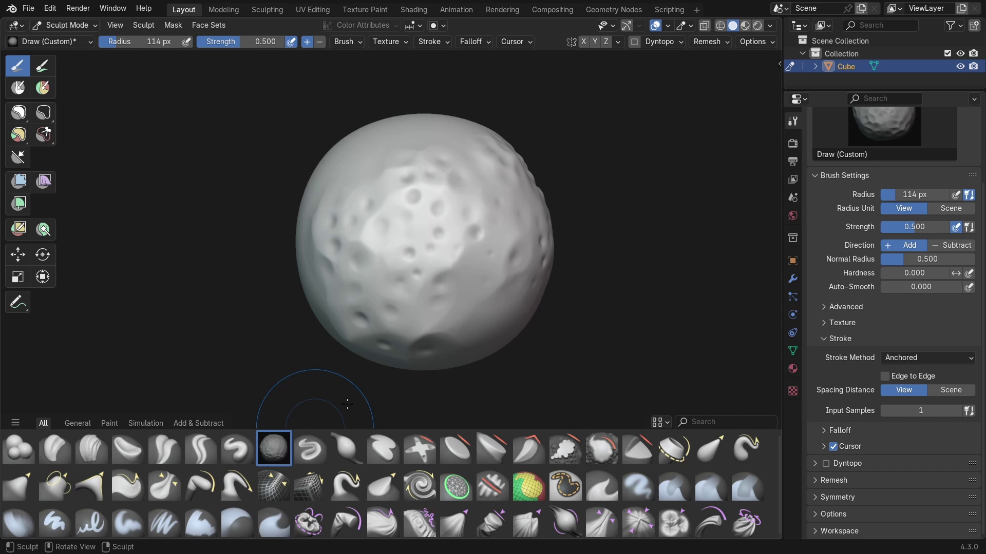
ctrl+middle_drag(589, 227, 594, 237)
scroll(866, 199, up, 4)
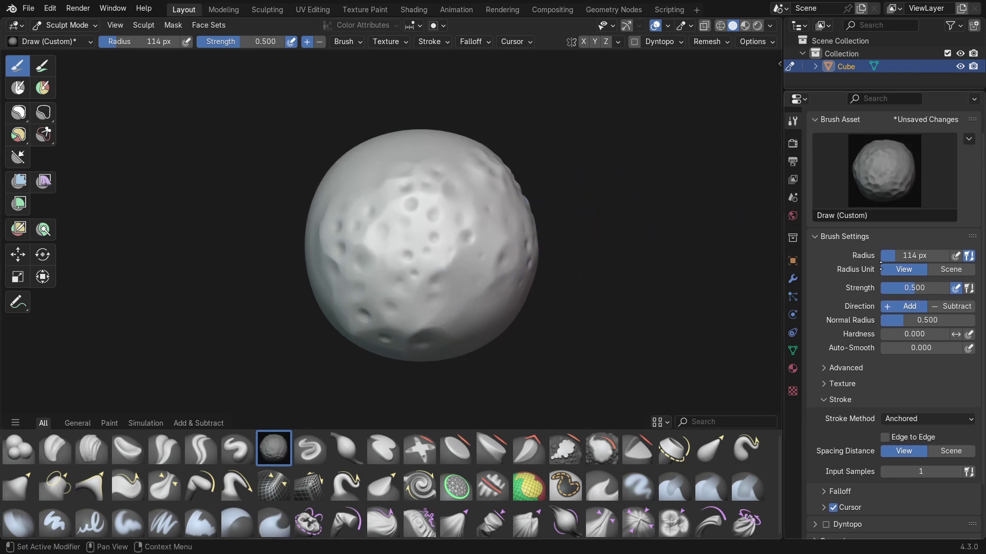
click(873, 205)
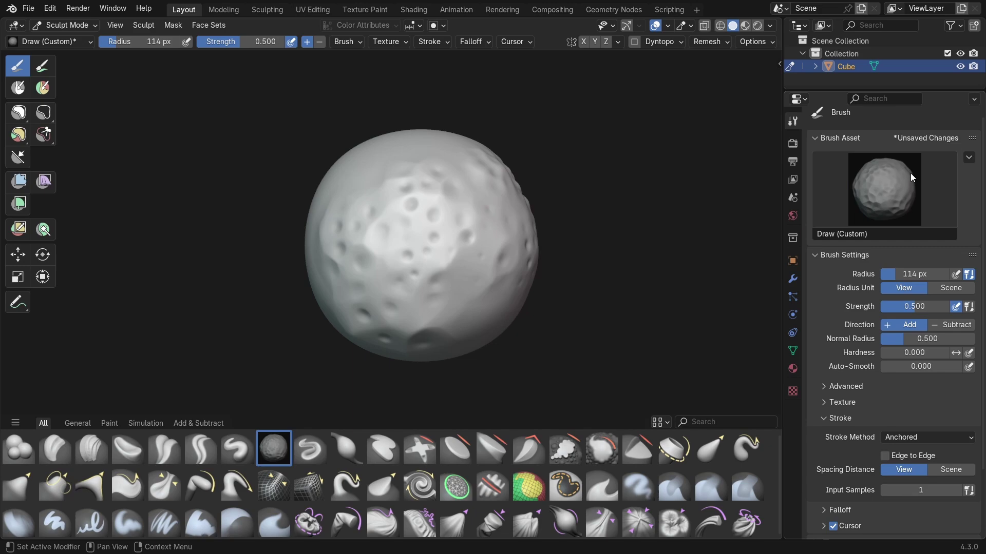
ctrl+middle_drag(617, 243, 611, 304)
ctrl+middle_drag(629, 257, 636, 235)
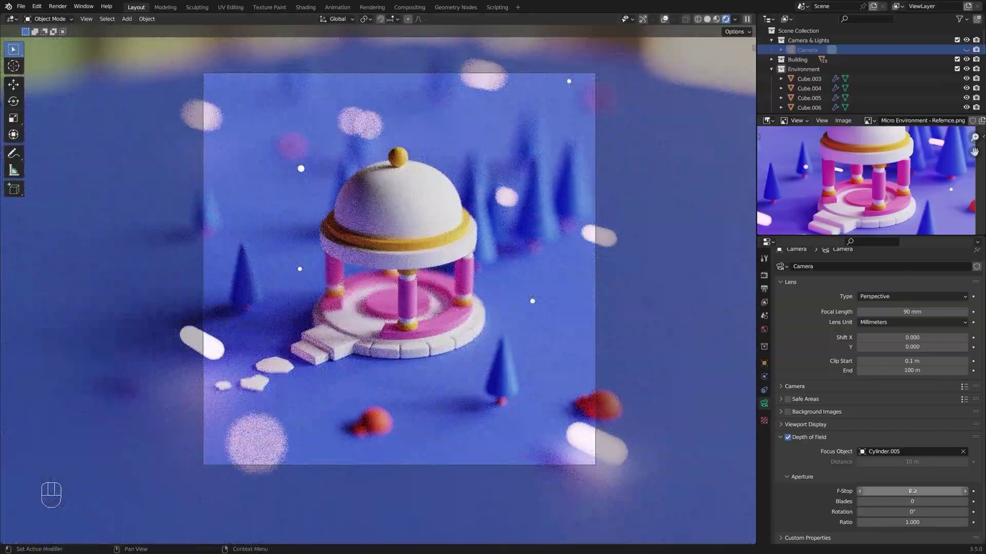
Adjust the camera's depth of field F-Stop in the pavilion scene
shift+drag(911, 491, 932, 491)
Reshape the glasses frame around the character's eyes by moving vertices with smooth proportional editing in front view
key(g)
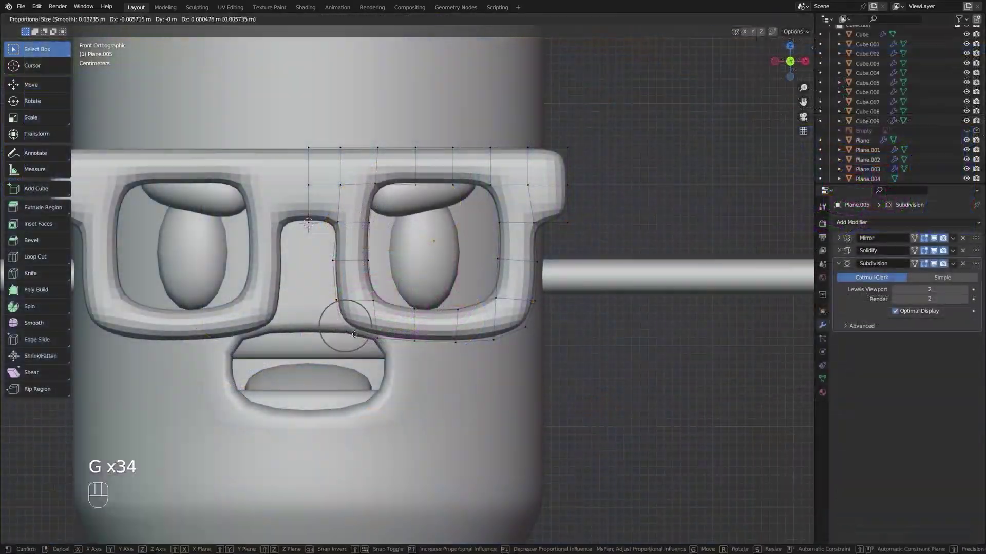
key(g)
key(g)
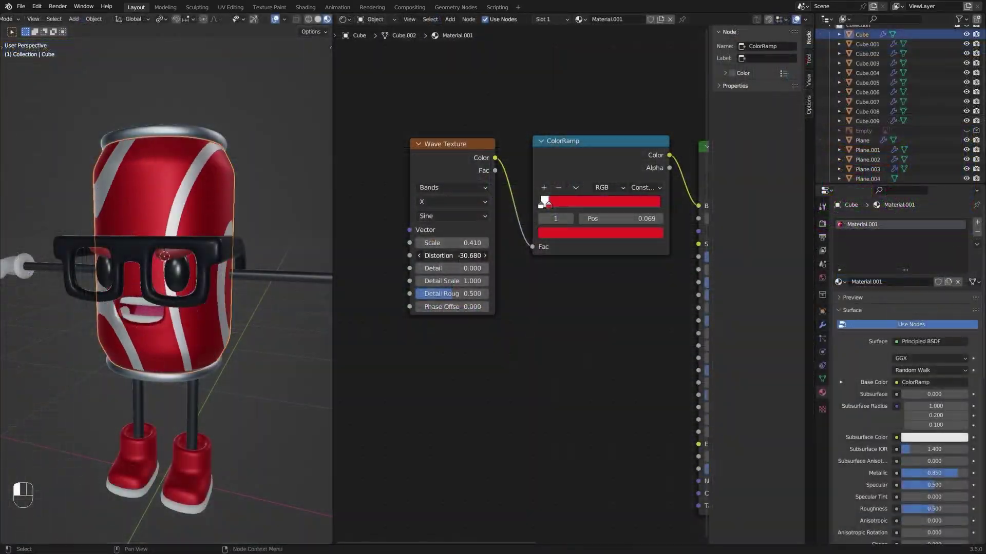